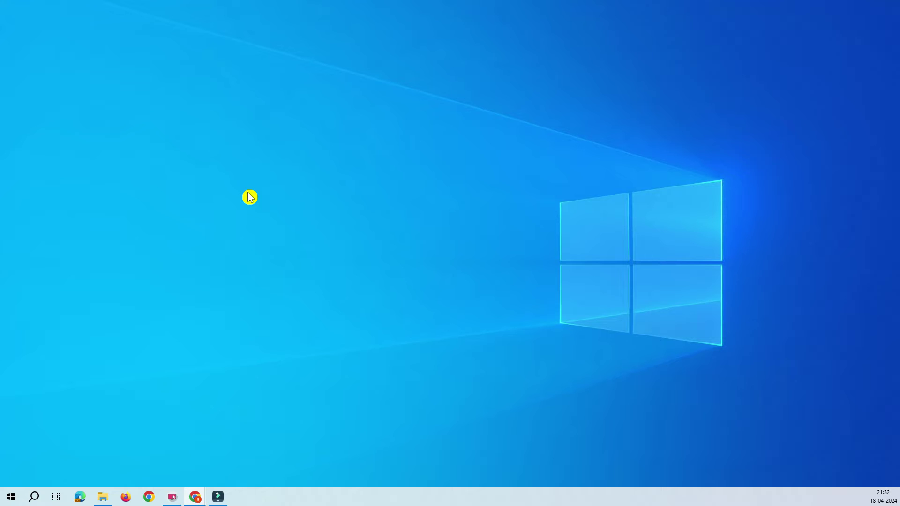
# Step: Bring the DIR-615 router admin home page to the front in Chrome
pyautogui.click(250, 197)
pyautogui.click(195, 497)
pyautogui.click(274, 471)
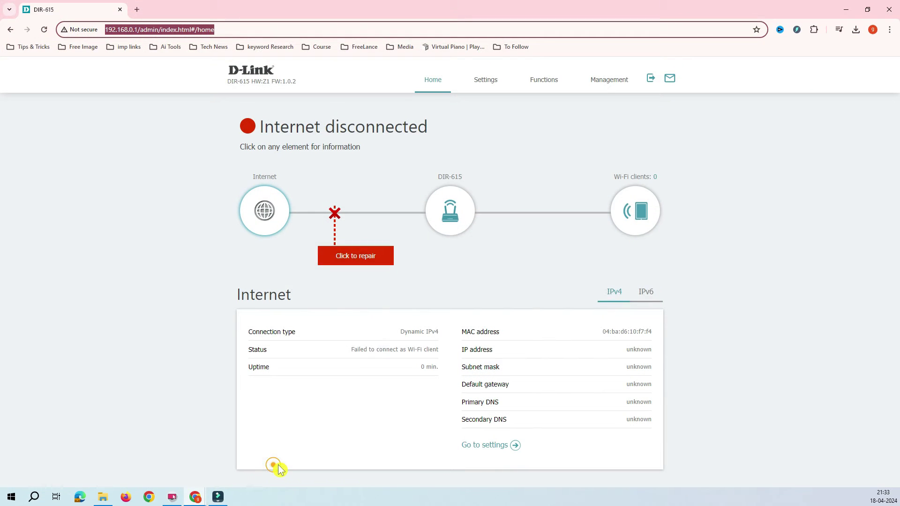
pyautogui.click(135, 178)
pyautogui.click(231, 32)
pyautogui.click(97, 216)
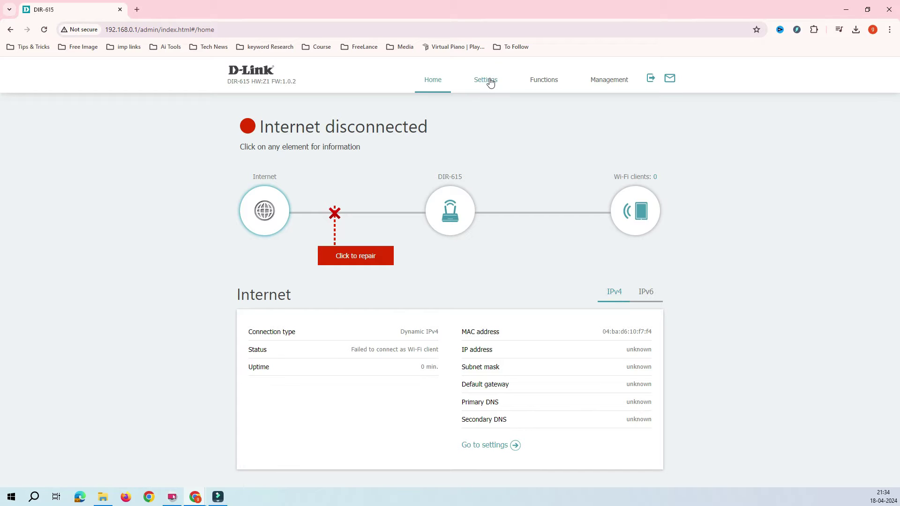
# Step: Browse the management and Settings dropdown lists to reach the Setup Wizard entry
pyautogui.click(613, 85)
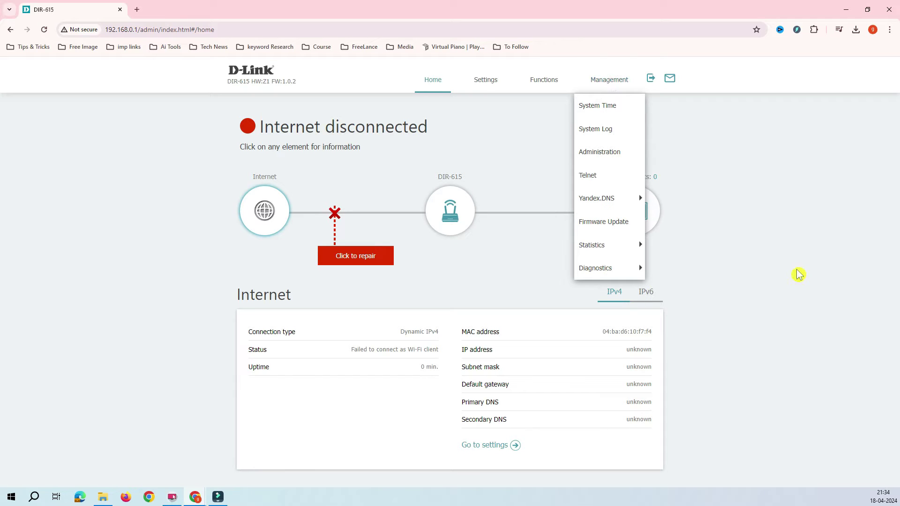
pyautogui.click(762, 233)
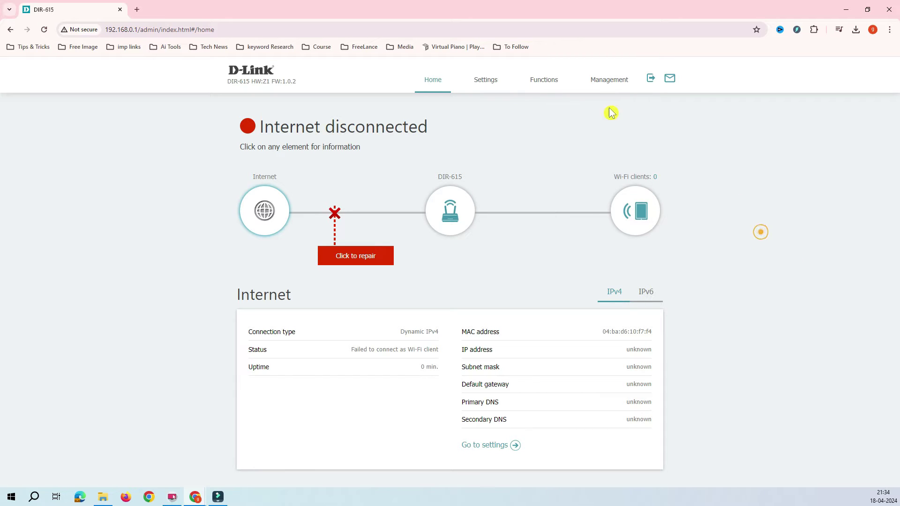
pyautogui.click(487, 87)
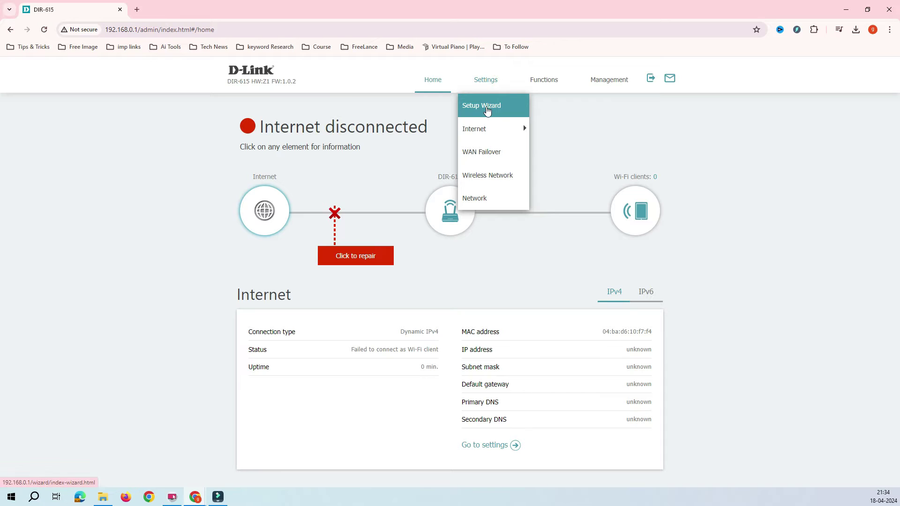
pyautogui.click(524, 107)
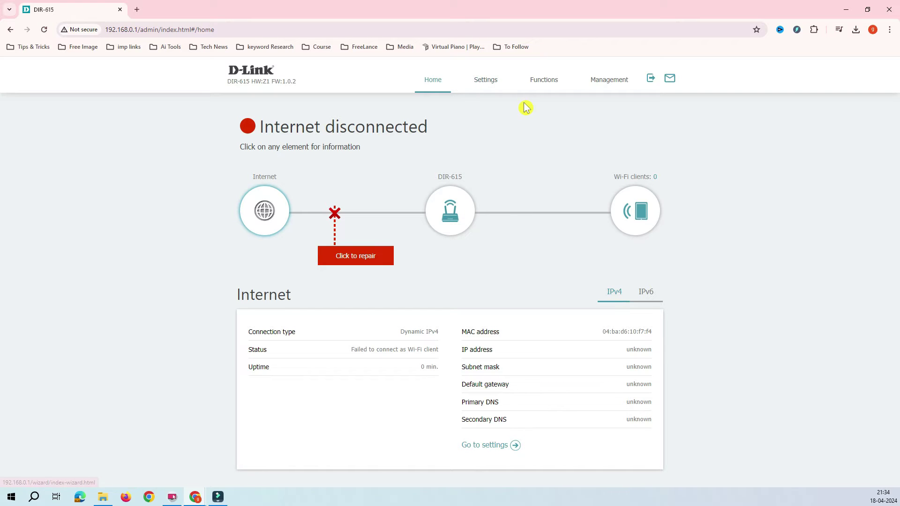
pyautogui.click(482, 80)
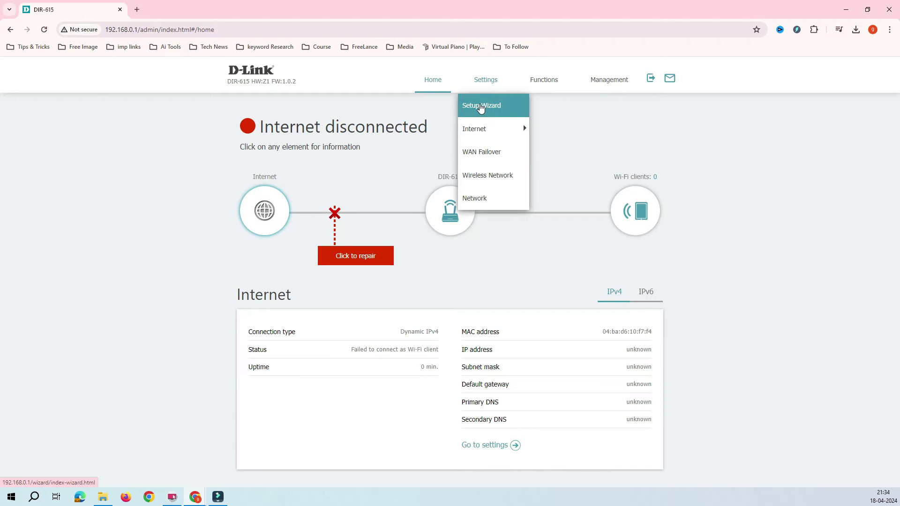
pyautogui.click(339, 143)
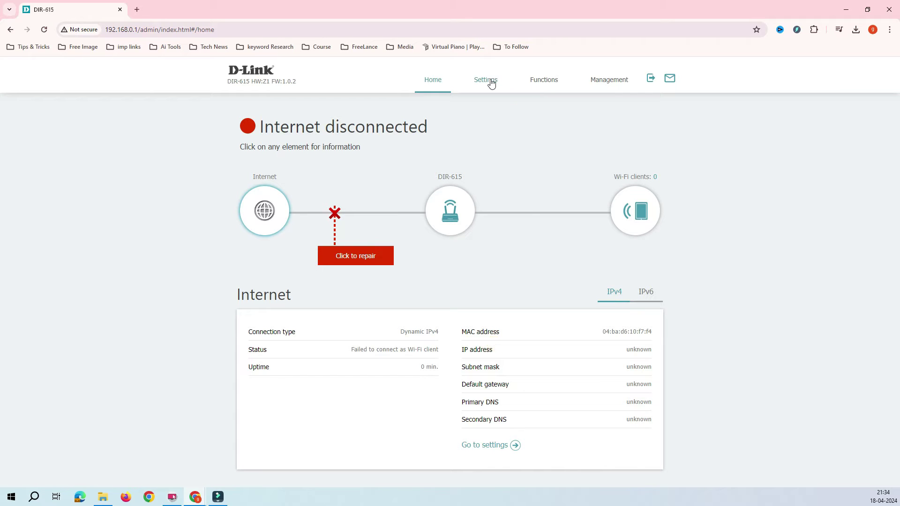
pyautogui.moveTo(491, 83)
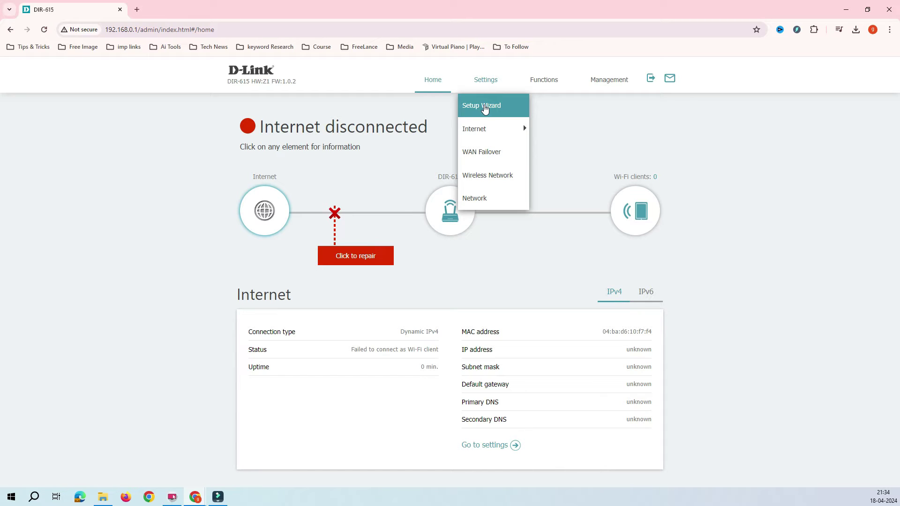
# Step: Launch the Setup Wizard and confirm resetting the router to factory defaults
pyautogui.click(484, 108)
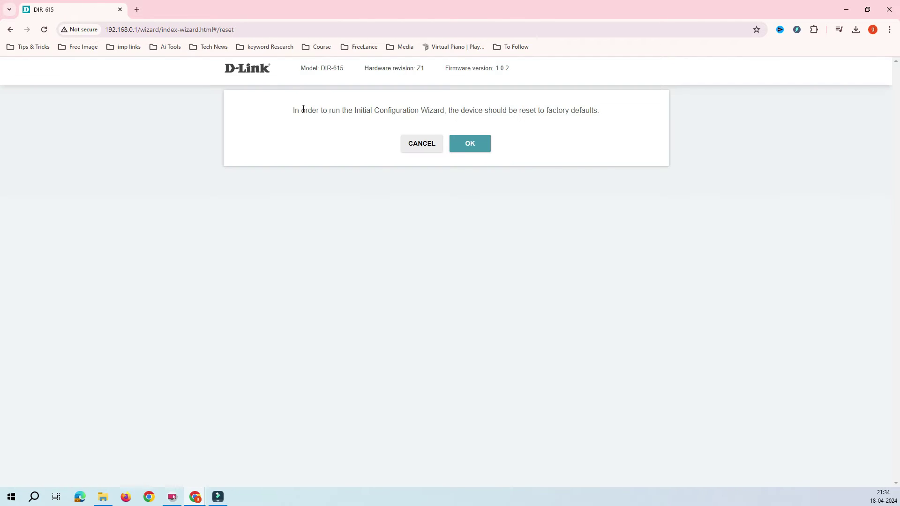
pyautogui.moveTo(303, 110); pyautogui.dragTo(428, 111)
pyautogui.click(455, 123)
pyautogui.moveTo(604, 109); pyautogui.dragTo(485, 111)
pyautogui.click(456, 111)
pyautogui.click(471, 148)
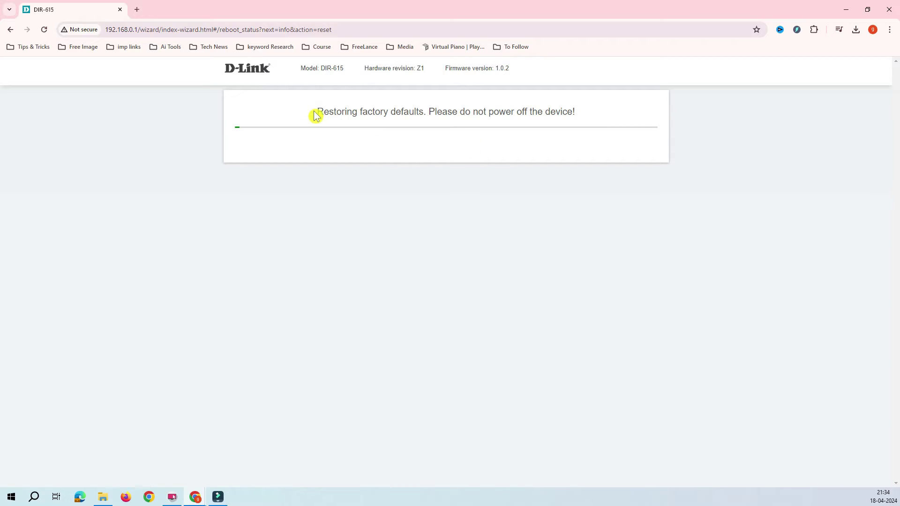
pyautogui.moveTo(315, 111); pyautogui.dragTo(554, 112)
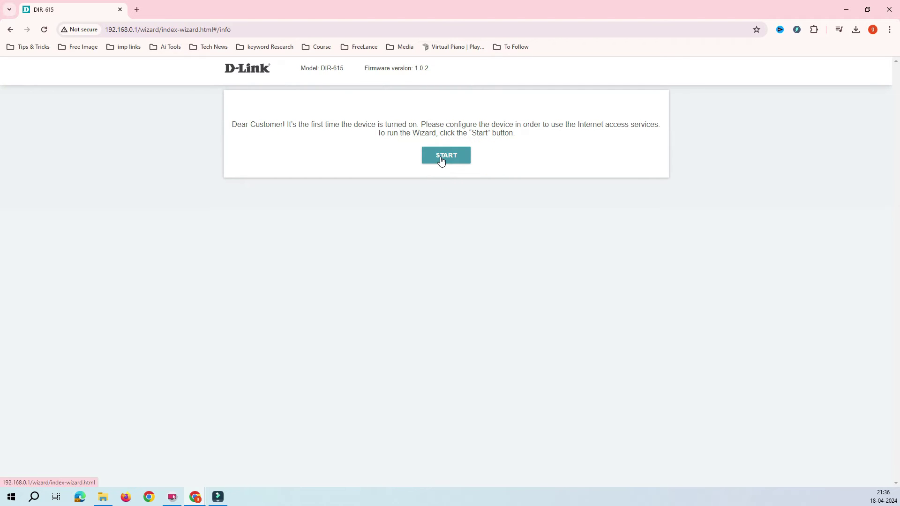
# Step: Start the wizard with English as its language and continue configuring with it
pyautogui.click(441, 161)
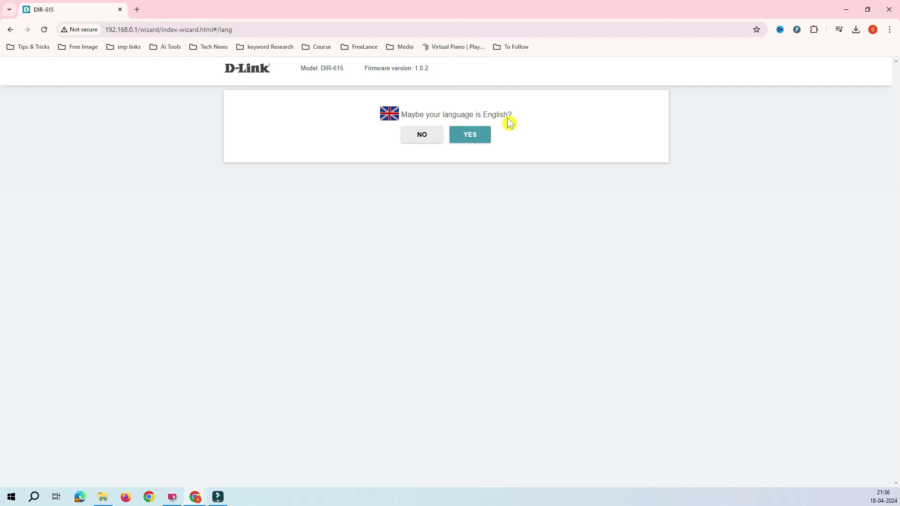
pyautogui.click(432, 136)
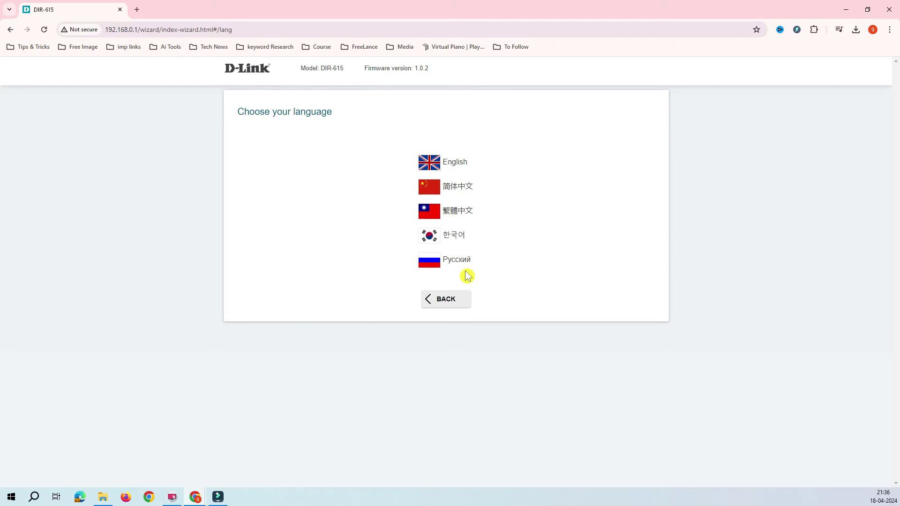
pyautogui.click(429, 302)
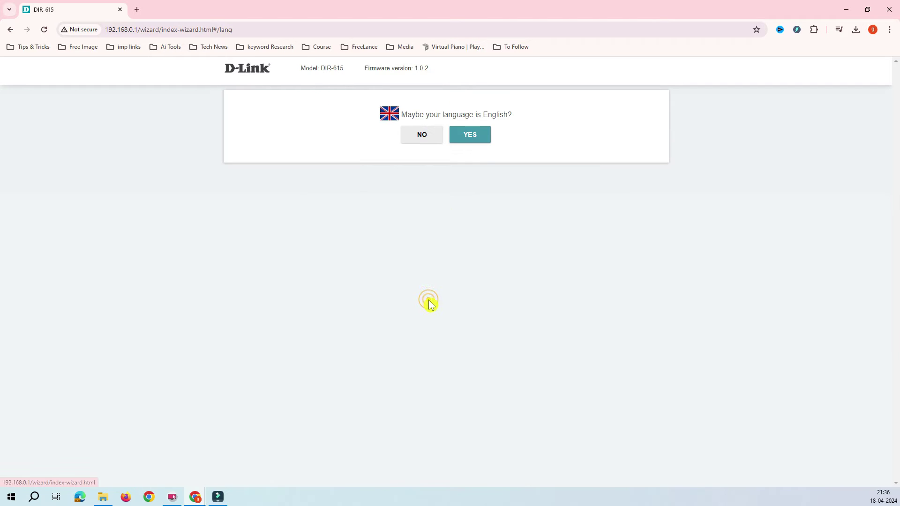
pyautogui.click(475, 136)
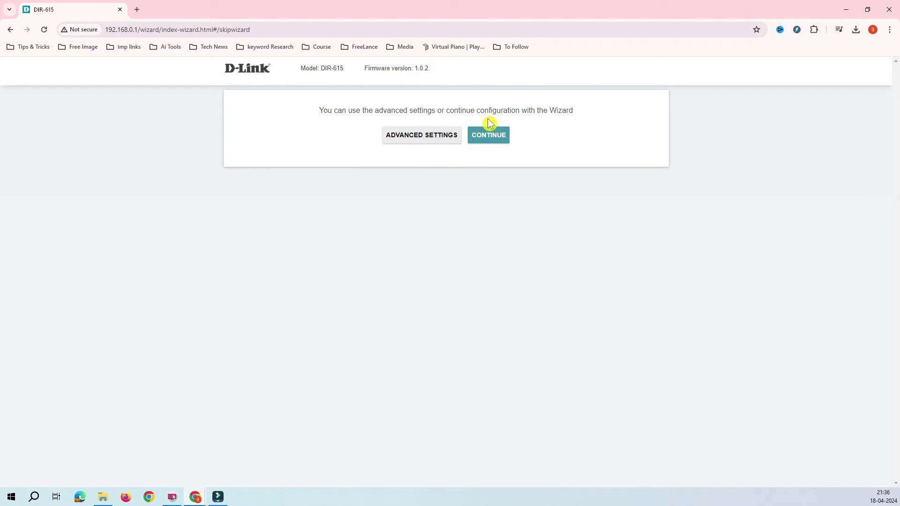
pyautogui.moveTo(475, 111); pyautogui.dragTo(411, 112)
pyautogui.click(496, 140)
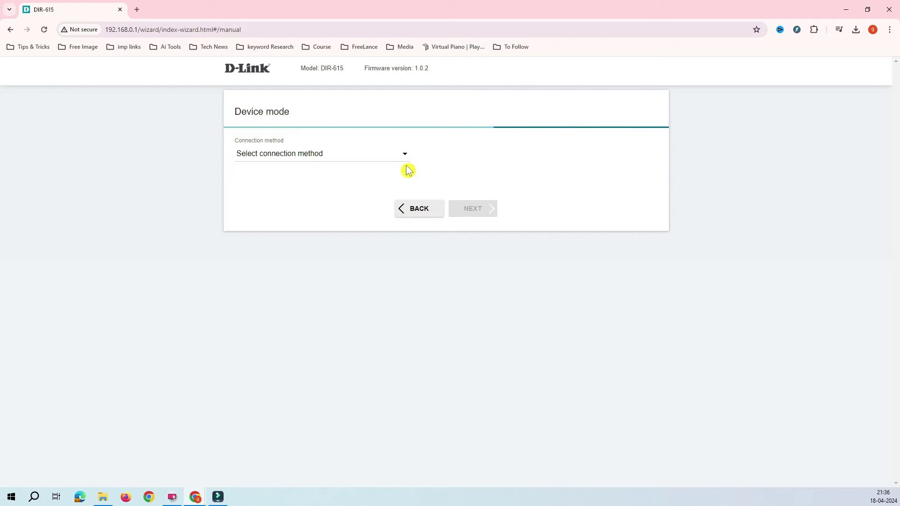
# Step: Set the connection method to Wi-Fi and the work mode to Repeater
pyautogui.click(403, 157)
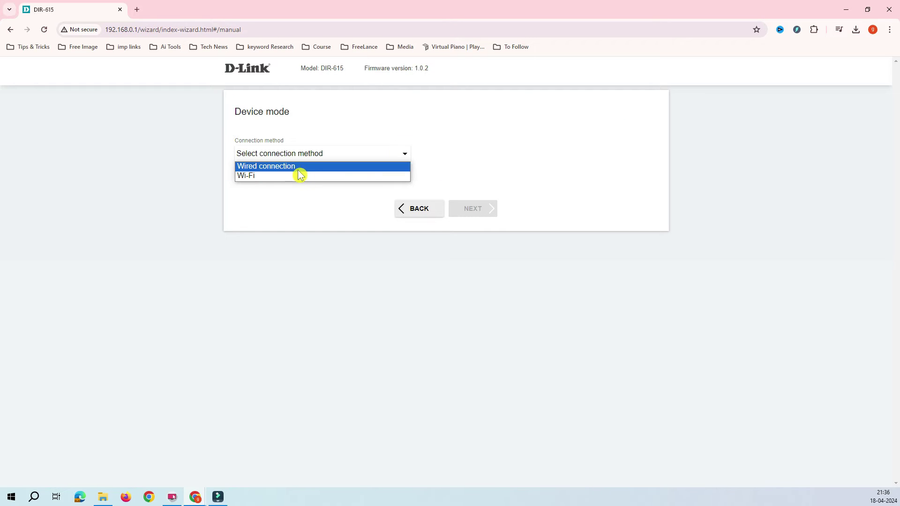
pyautogui.click(260, 177)
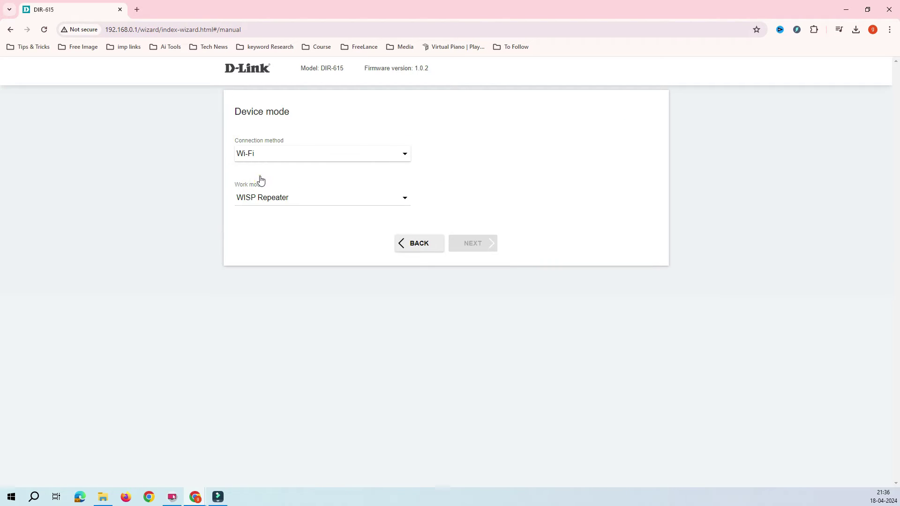
pyautogui.click(383, 199)
pyautogui.click(281, 220)
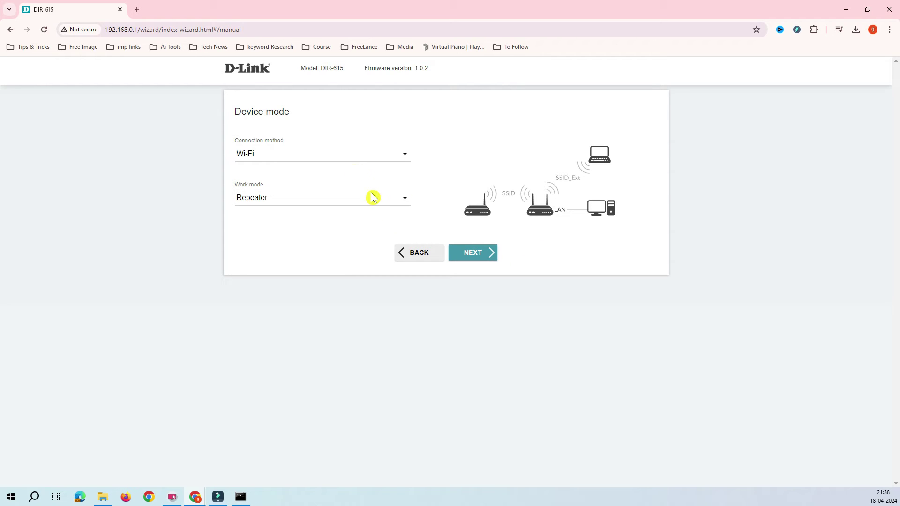
# Step: Turn off automatic IPv4 addressing so the LAN keeps static address 192.168.0.1
pyautogui.click(472, 257)
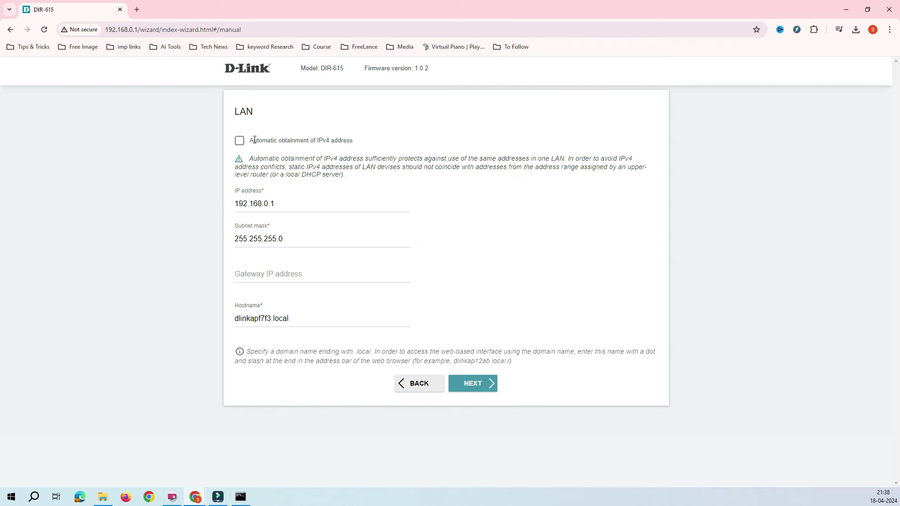
pyautogui.moveTo(254, 140); pyautogui.dragTo(383, 143)
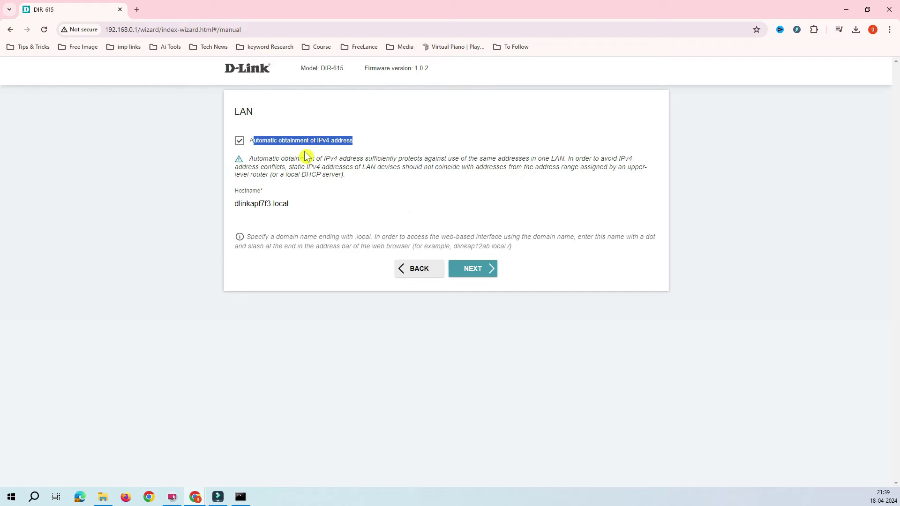
pyautogui.click(252, 141)
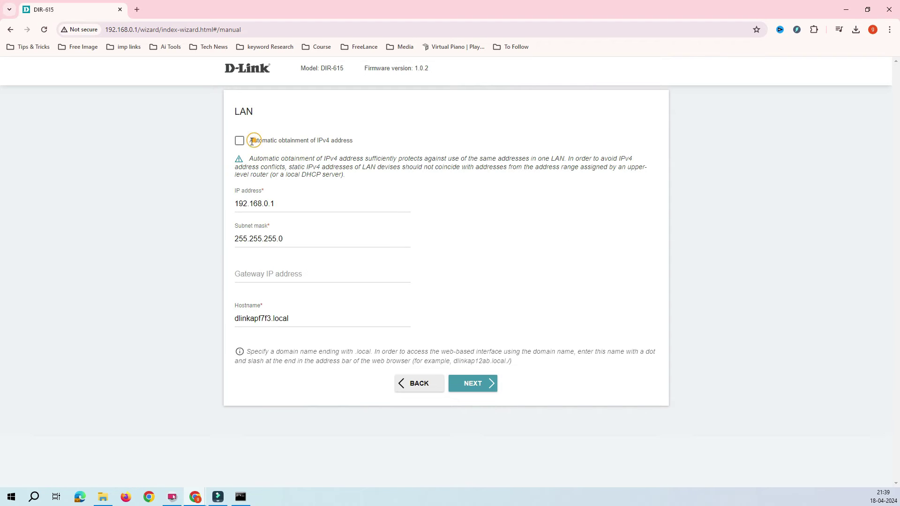
pyautogui.moveTo(250, 141); pyautogui.dragTo(354, 141)
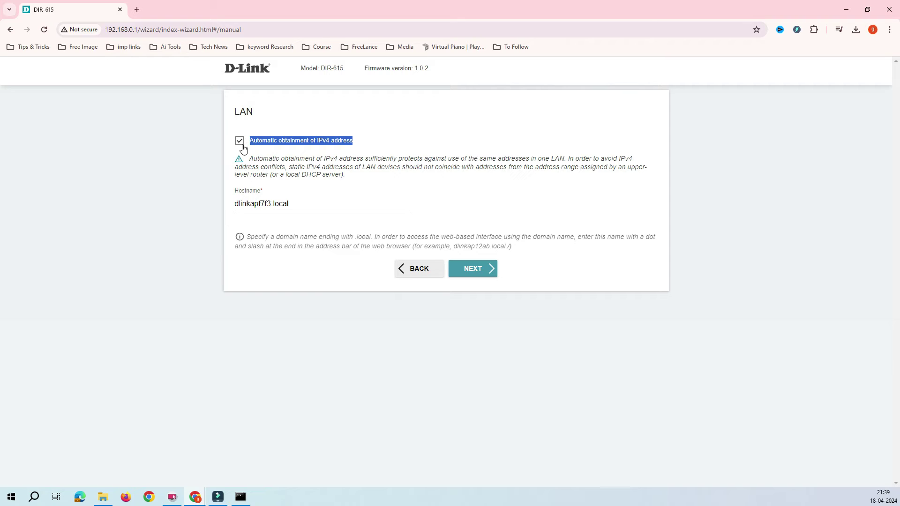
pyautogui.click(240, 143)
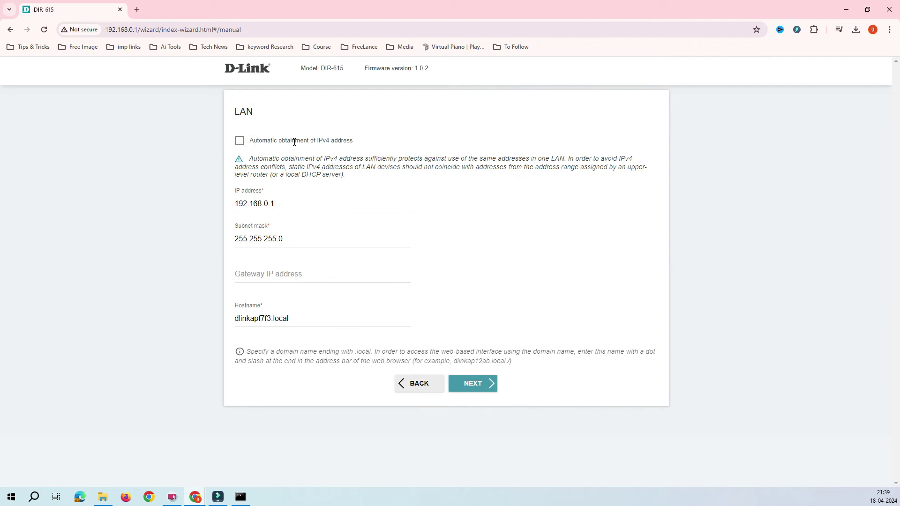
pyautogui.click(294, 141)
pyautogui.click(238, 139)
pyautogui.moveTo(296, 201); pyautogui.dragTo(201, 206)
pyautogui.moveTo(286, 239); pyautogui.dragTo(202, 242)
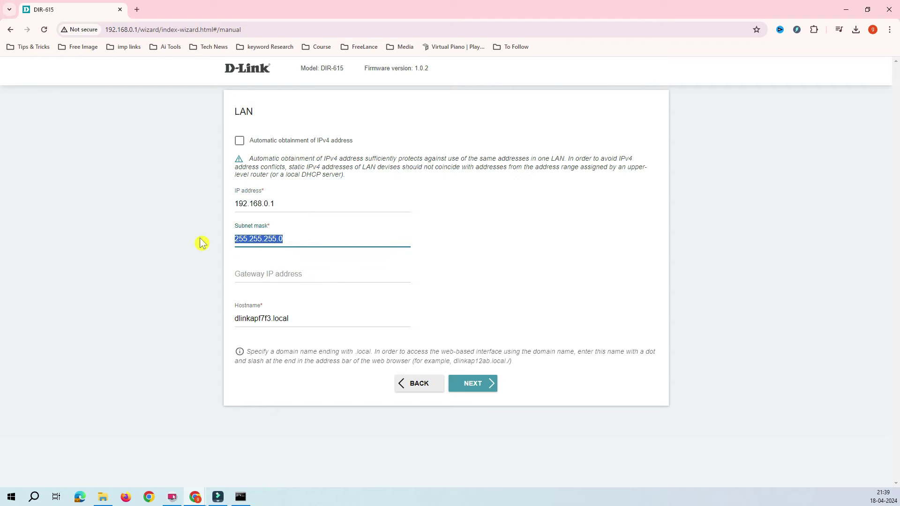
# Step: Replace the hostname prefix dlinkapf7f3 with firstfloorap01
pyautogui.click(296, 317)
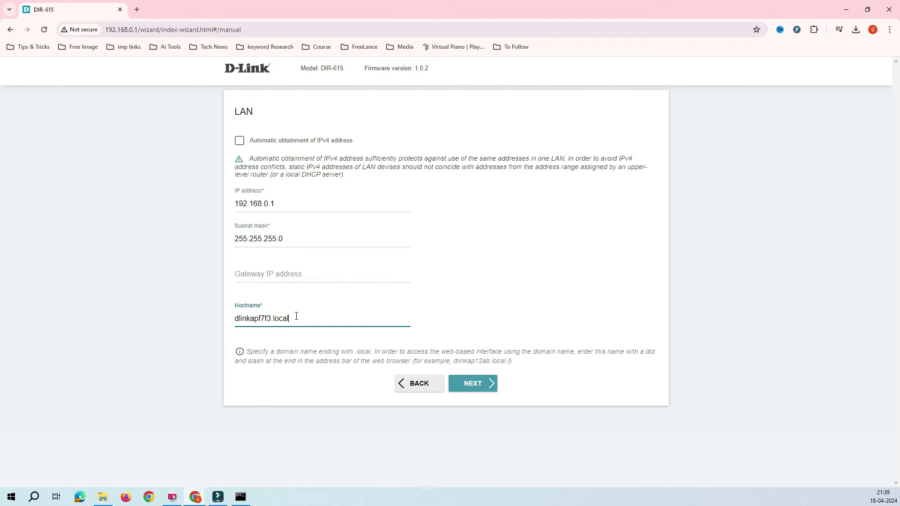
pyautogui.click(299, 319)
pyautogui.click(275, 319)
pyautogui.click(270, 318)
pyautogui.moveTo(270, 319); pyautogui.dragTo(226, 321)
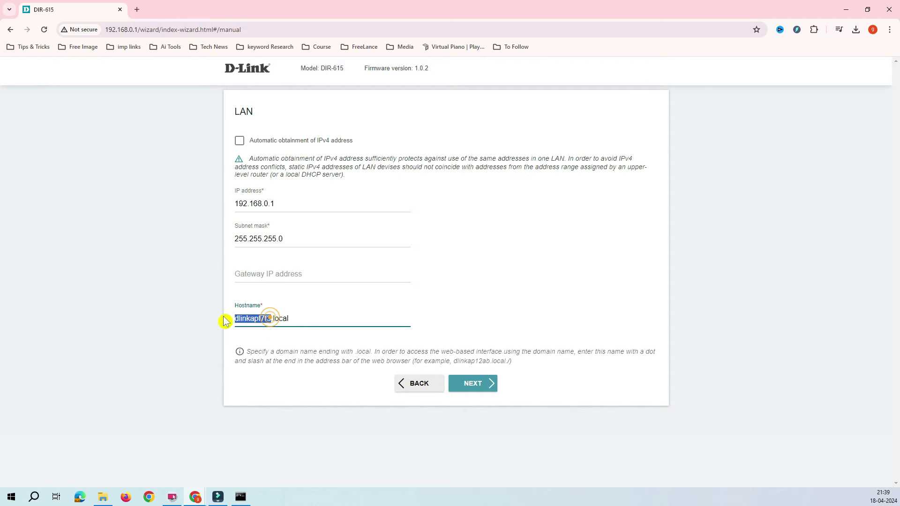
pyautogui.write('first')
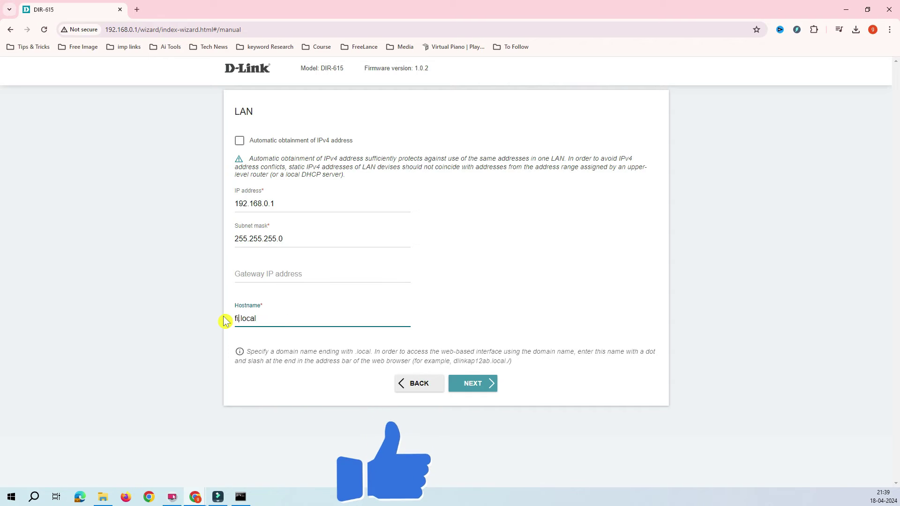
pyautogui.write('floorap01')
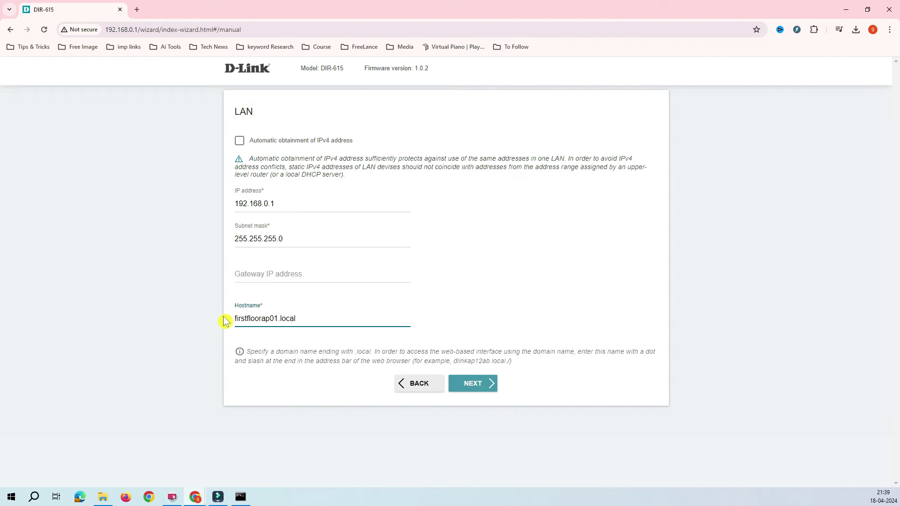
# Step: Check the hostname reads firstfloorap01.local and accept the LAN settings
pyautogui.tripleClick(306, 321)
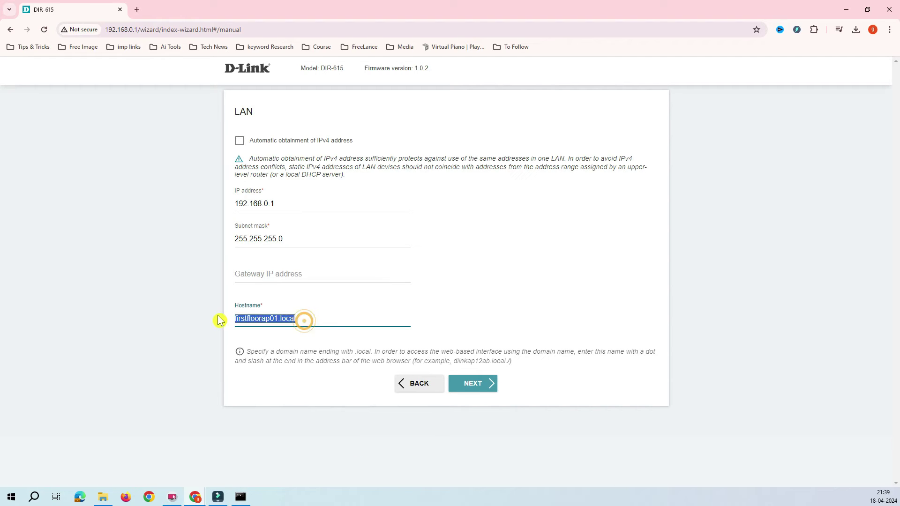
pyautogui.click(307, 320)
pyautogui.click(308, 319)
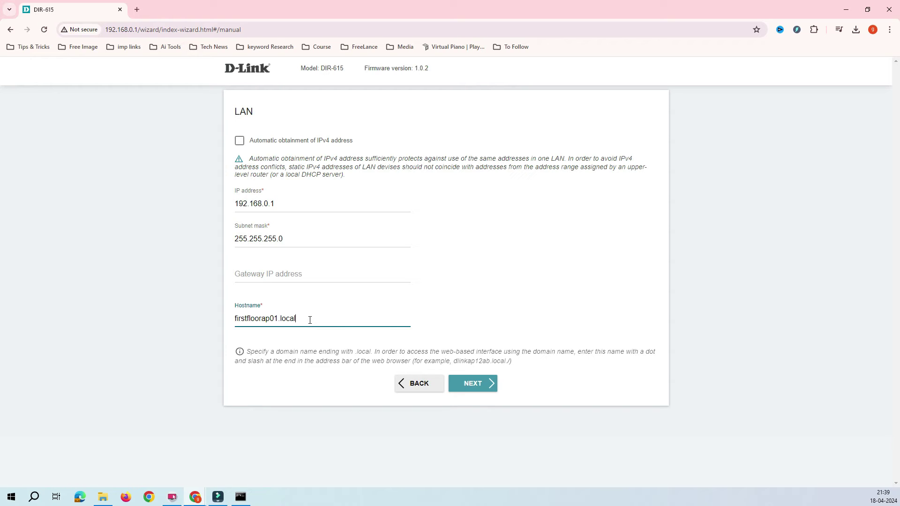
pyautogui.doubleClick(310, 320)
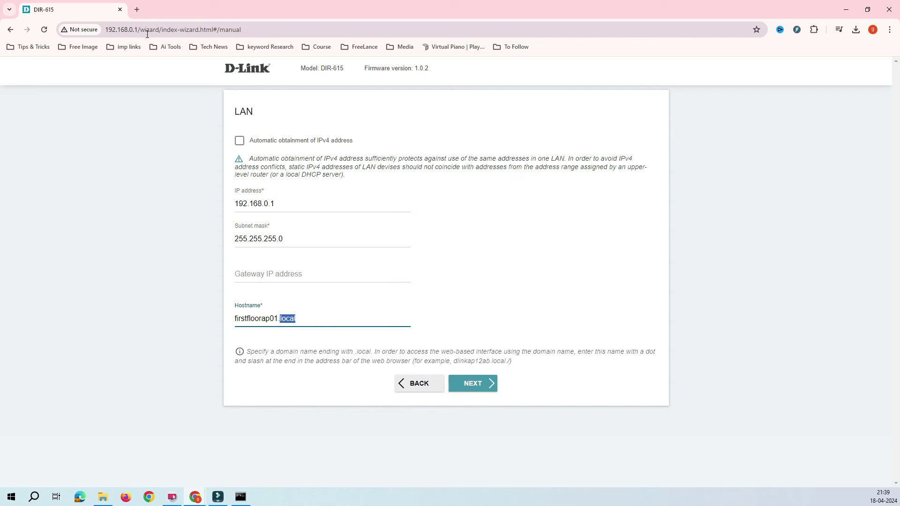
pyautogui.click(305, 318)
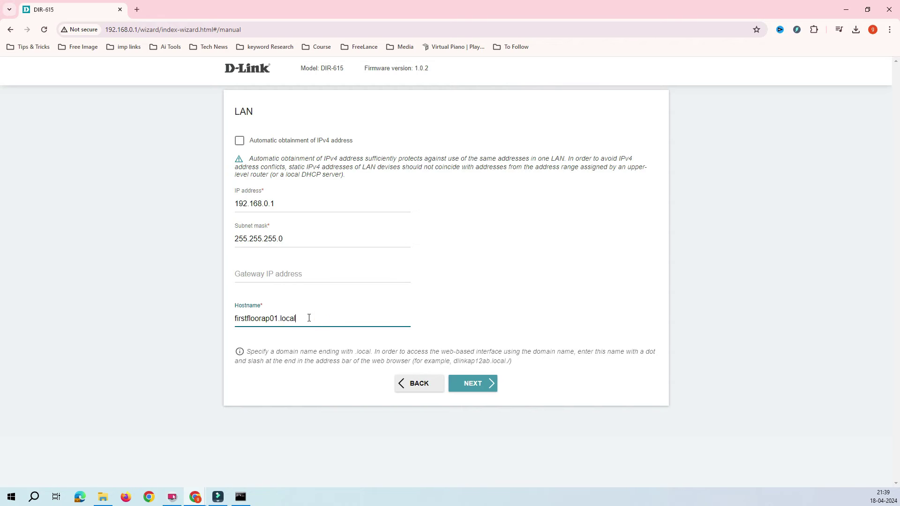
pyautogui.tripleClick(307, 319)
pyautogui.click(264, 322)
pyautogui.click(296, 319)
pyautogui.click(485, 390)
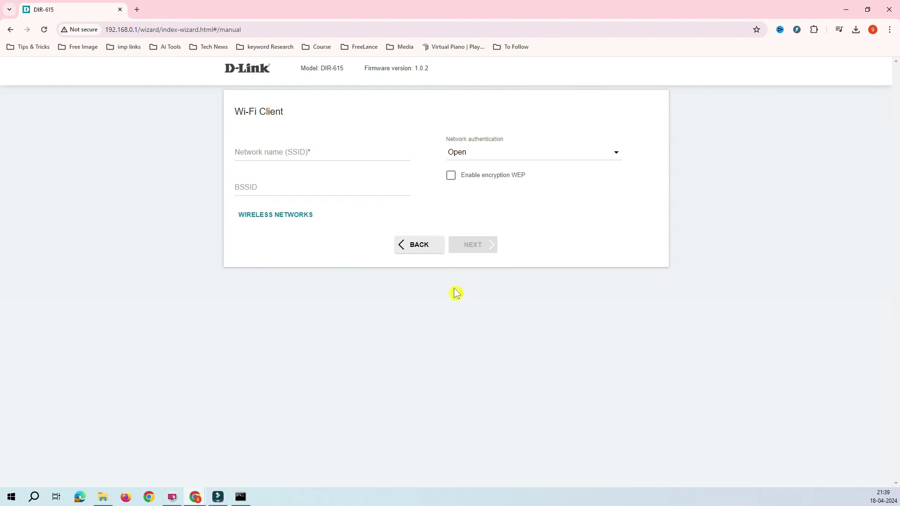
# Step: Scan for nearby wireless networks and select LMN_2G to join
pyautogui.click(289, 151)
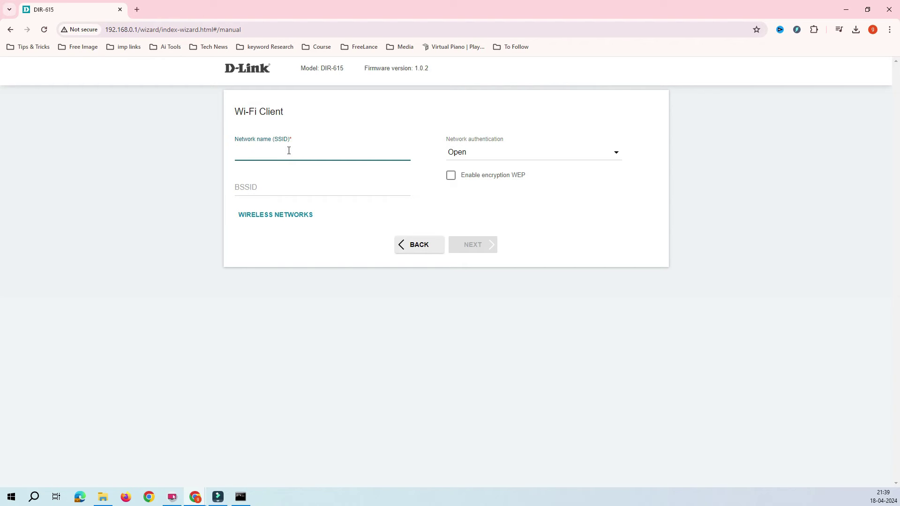
pyautogui.click(287, 152)
pyautogui.click(279, 150)
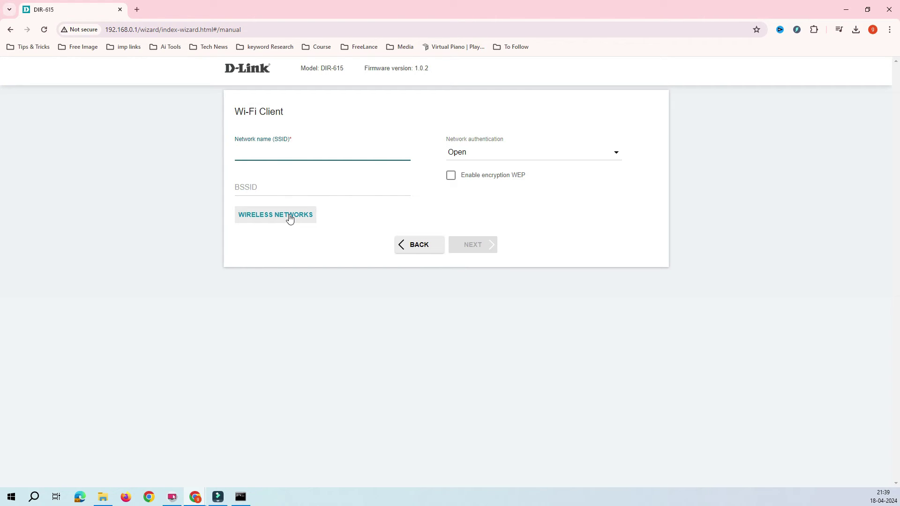
pyautogui.moveTo(328, 226); pyautogui.dragTo(253, 225)
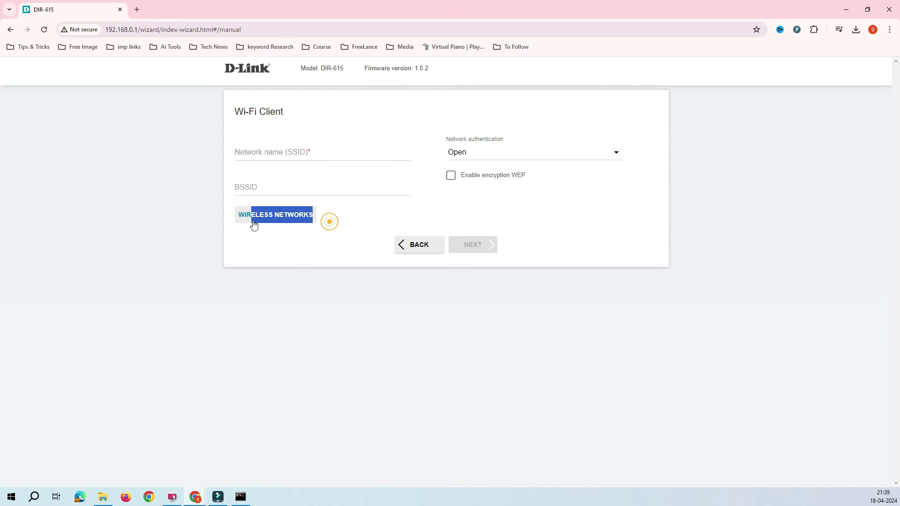
pyautogui.click(265, 220)
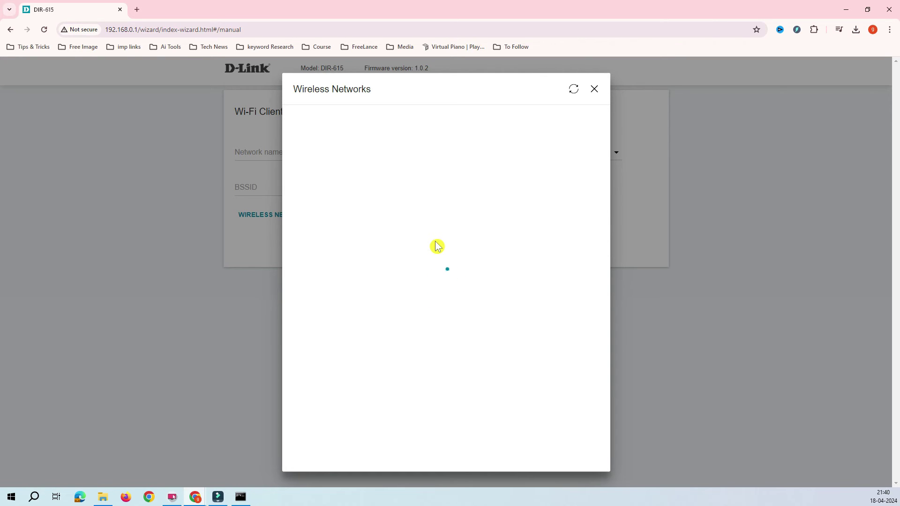
pyautogui.scroll(-2, 446, 195)
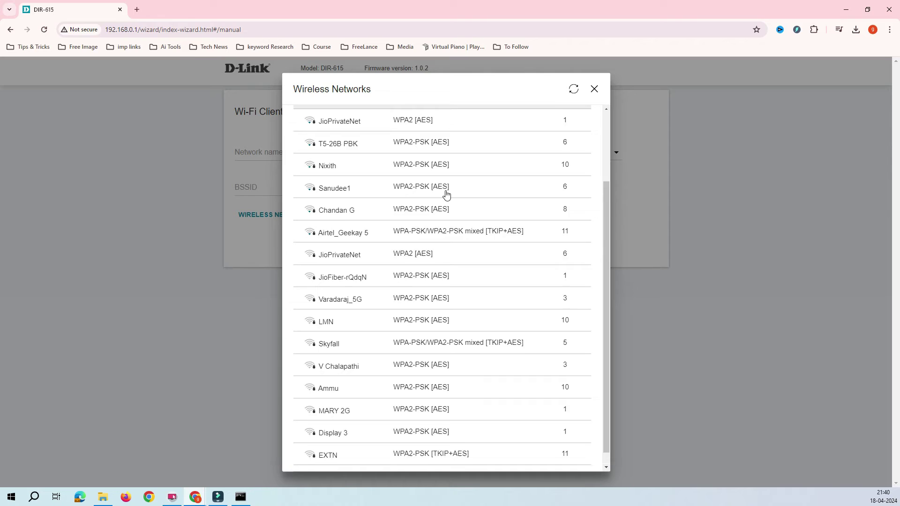
pyautogui.scroll(2, 446, 195)
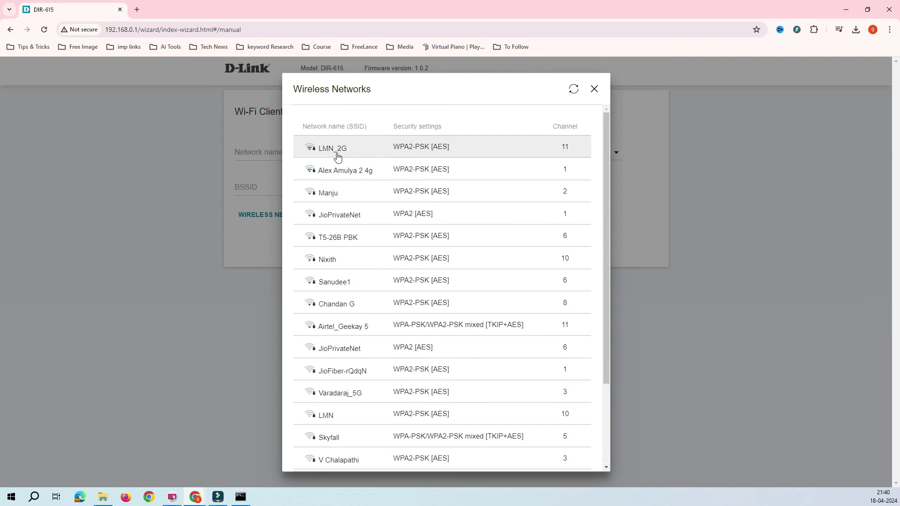
pyautogui.click(432, 154)
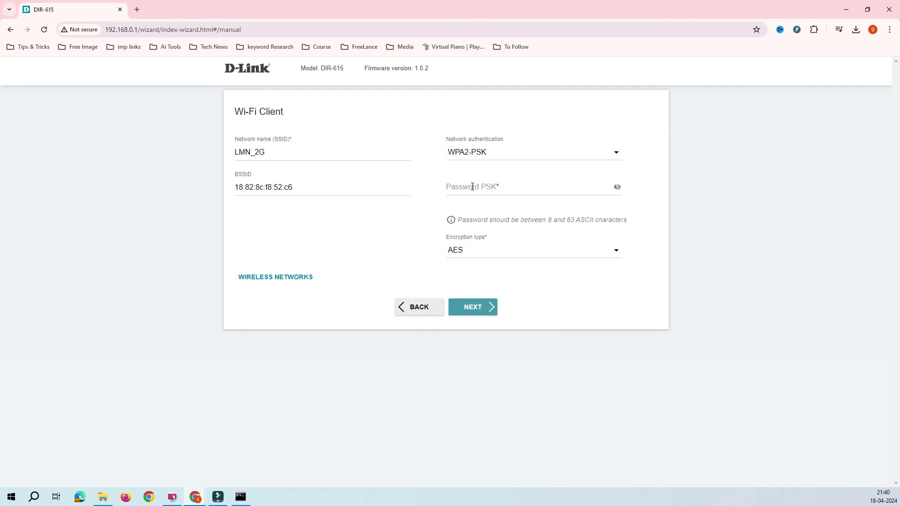
# Step: Enter the LMN_2G WPA2-PSK network password
pyautogui.click(277, 151)
pyautogui.doubleClick(278, 151)
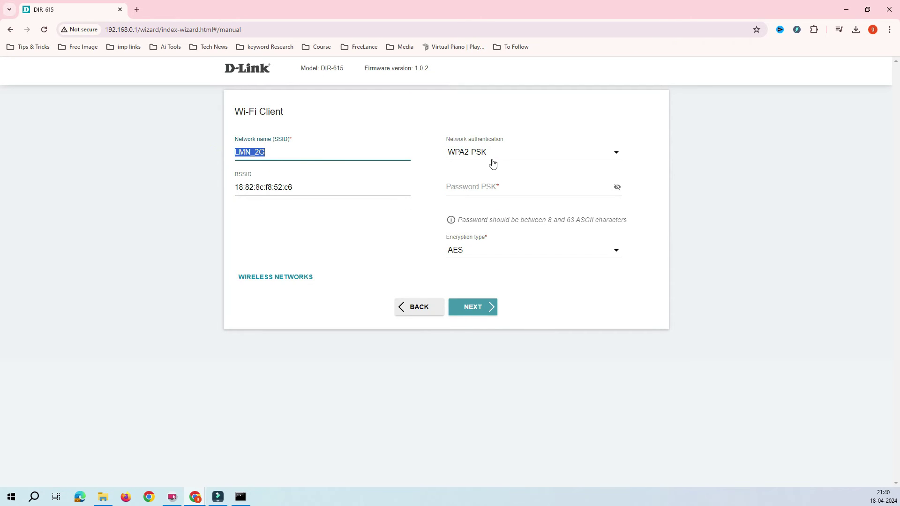
pyautogui.click(469, 187)
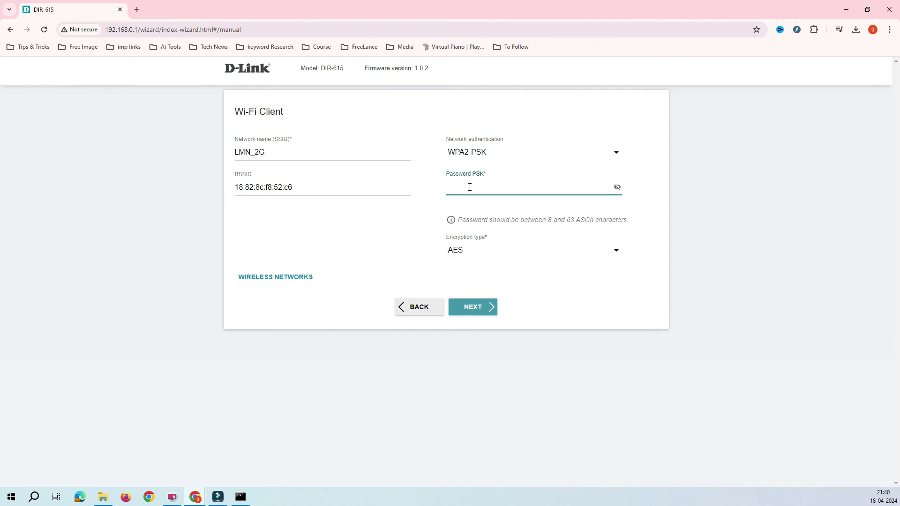
pyautogui.write('••')
pyautogui.click(484, 313)
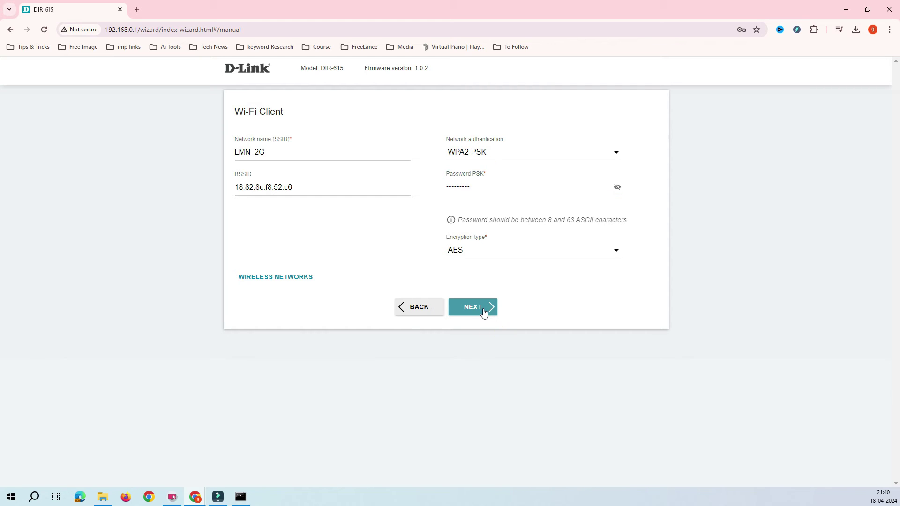
# Step: Rename the 2.4 GHz network from LMN_2G_EXT to LMN_2G_Fistfloor
pyautogui.click(484, 313)
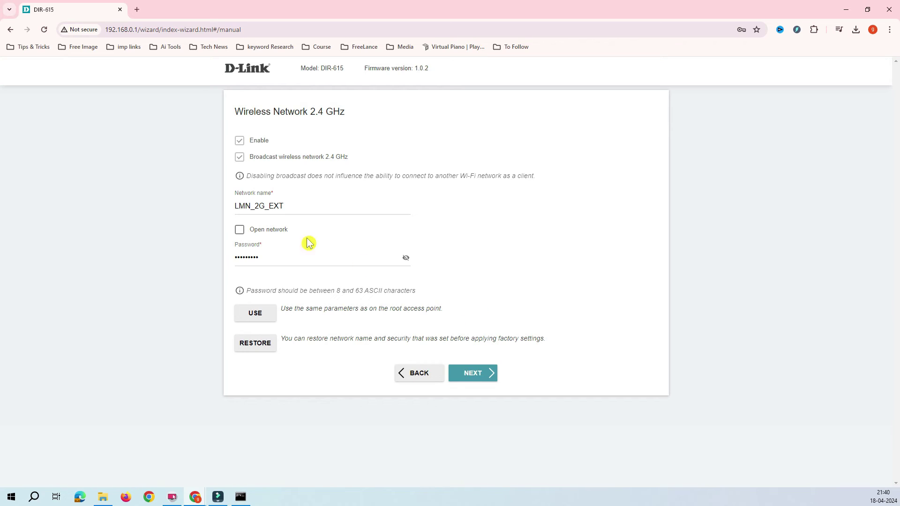
pyautogui.click(298, 206)
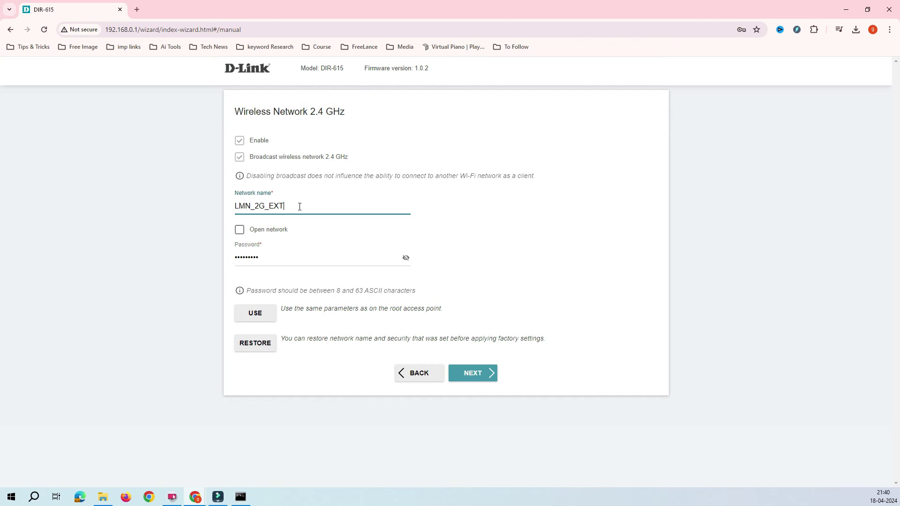
pyautogui.click(233, 206)
pyautogui.click(261, 207)
pyautogui.click(283, 207)
pyautogui.moveTo(285, 206); pyautogui.dragTo(272, 205)
pyautogui.write('E')
pyautogui.write('ist')
pyautogui.write('floor')
# Step: Verify the network name LMN_2G_Fistfloor and replace the Wi-Fi password
pyautogui.click(234, 207)
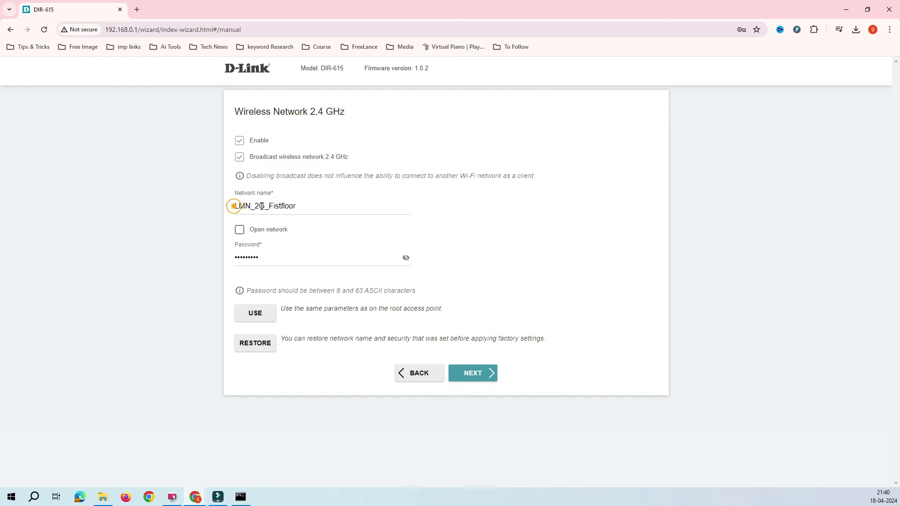
pyautogui.doubleClick(234, 207)
pyautogui.click(266, 208)
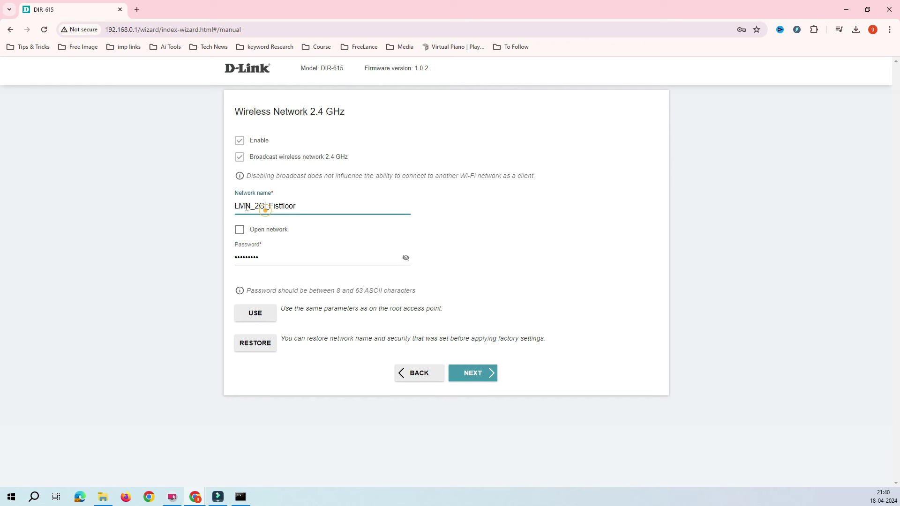
pyautogui.click(247, 208)
pyautogui.moveTo(266, 208); pyautogui.dragTo(217, 208)
pyautogui.click(303, 207)
pyautogui.moveTo(270, 207); pyautogui.dragTo(298, 206)
pyautogui.click(300, 204)
pyautogui.moveTo(279, 258); pyautogui.dragTo(207, 257)
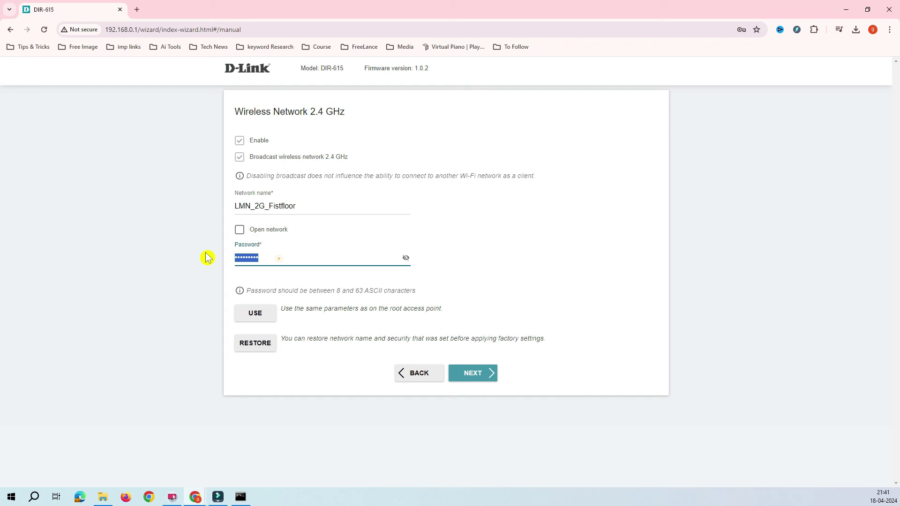
pyautogui.write('1')
# Step: Enter and confirm the new web interface password, then proceed to the Summary
pyautogui.click(472, 373)
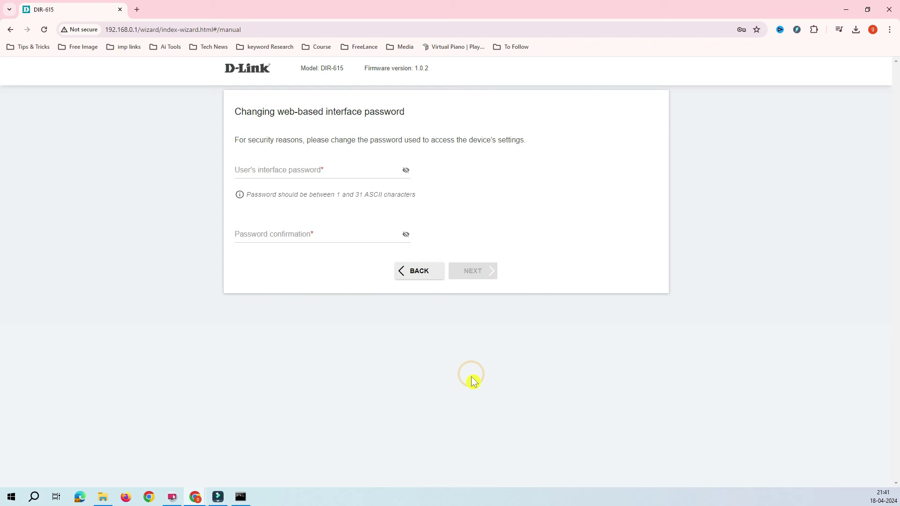
pyautogui.click(300, 170)
pyautogui.moveTo(283, 112); pyautogui.dragTo(207, 121)
pyautogui.click(336, 123)
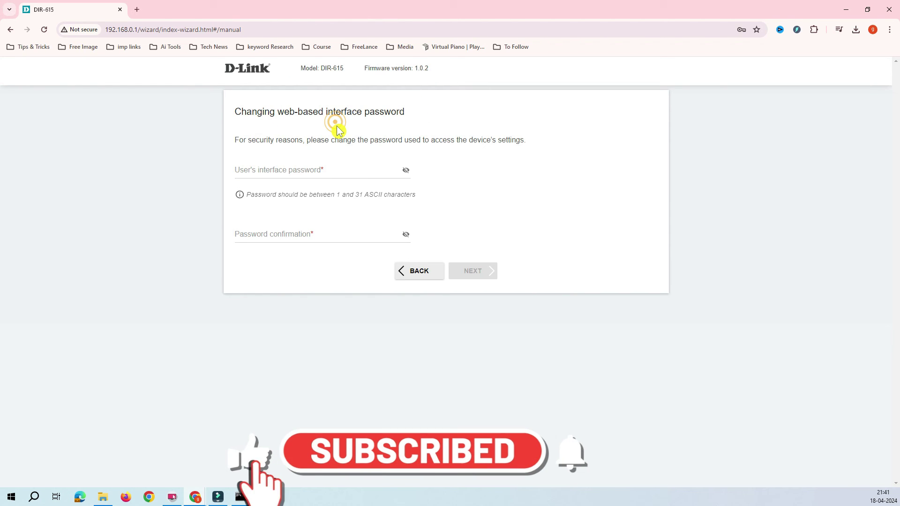
pyautogui.click(138, 29)
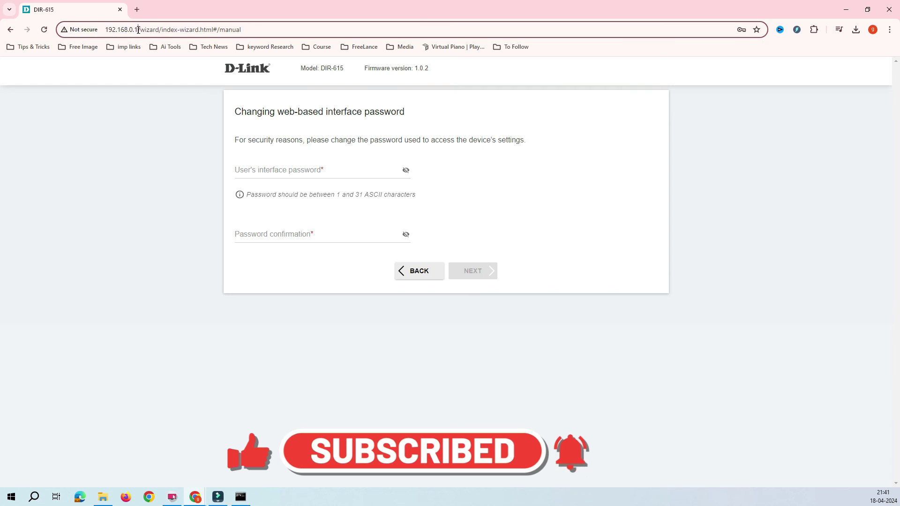
pyautogui.doubleClick(138, 30)
pyautogui.click(296, 169)
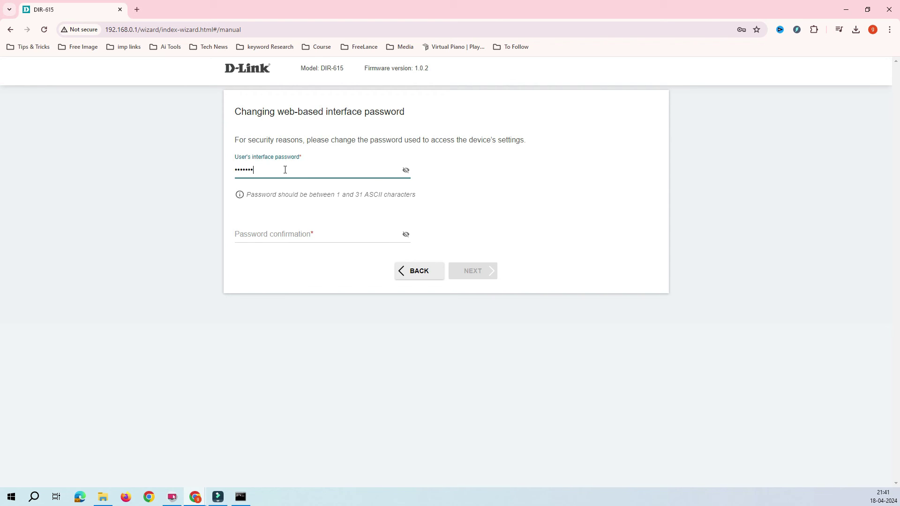
pyautogui.write('3')
pyautogui.press('Tab')
pyautogui.write('adm')
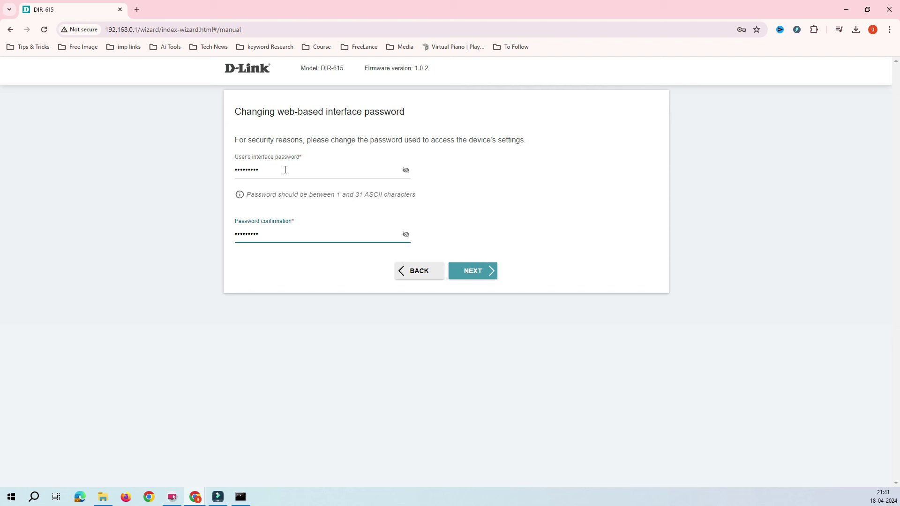
pyautogui.click(482, 271)
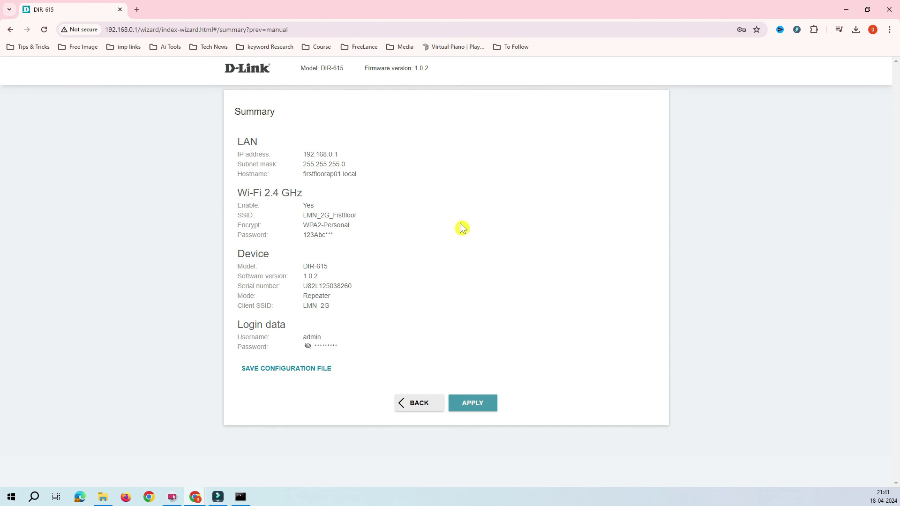
# Step: Review the summary and download the configuration backup as settings (1).txt
pyautogui.moveTo(355, 320); pyautogui.dragTo(254, 154)
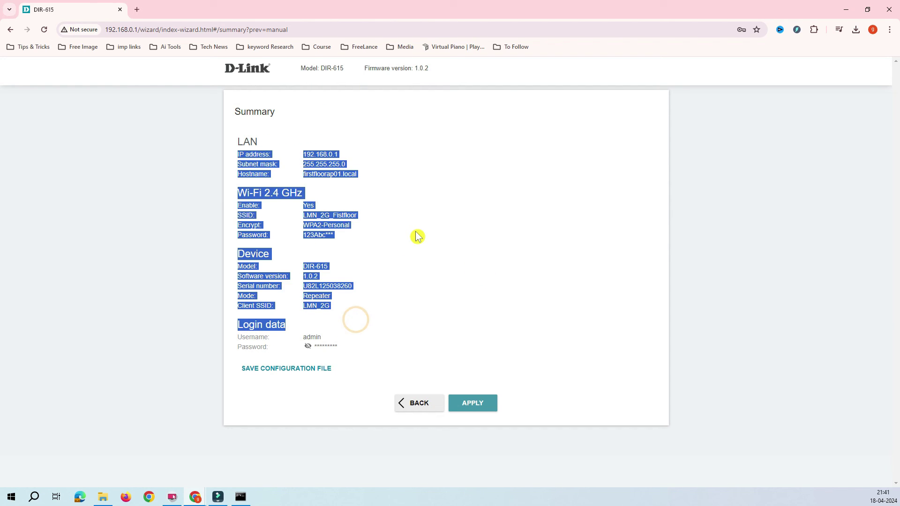
pyautogui.click(417, 235)
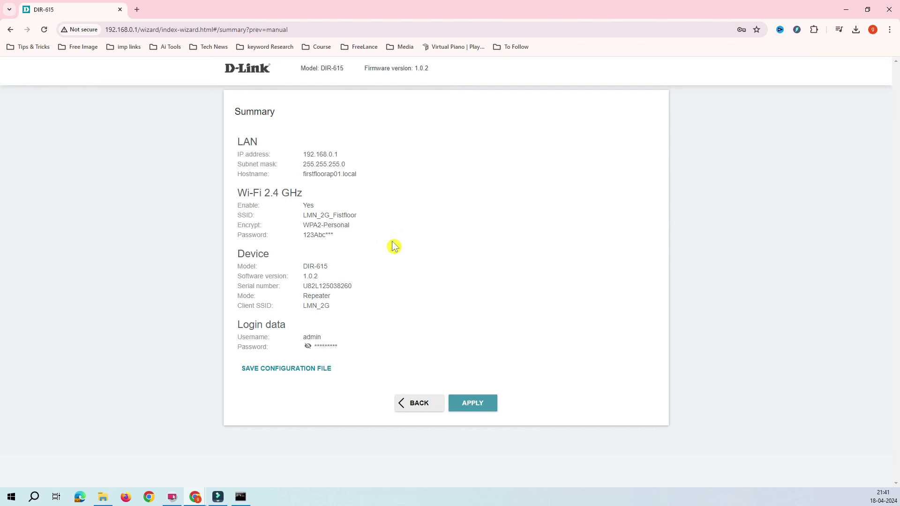
pyautogui.click(293, 371)
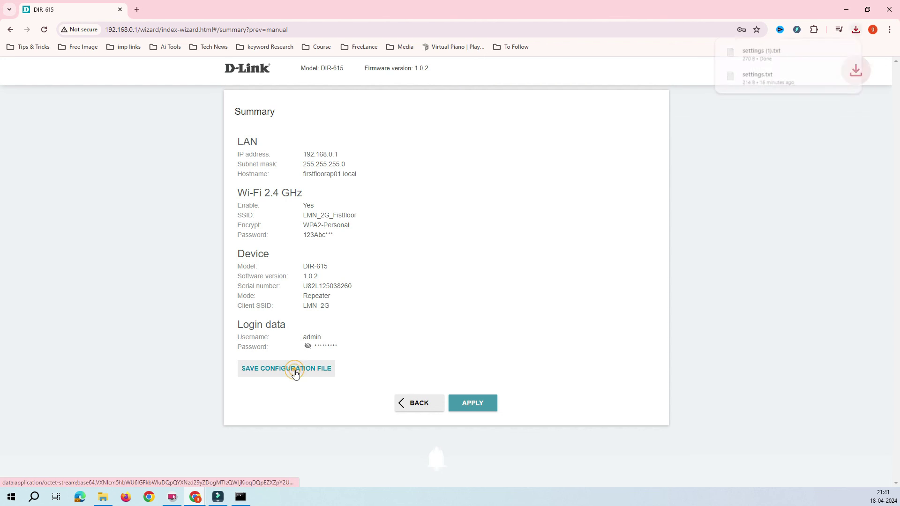
pyautogui.moveTo(787, 58)
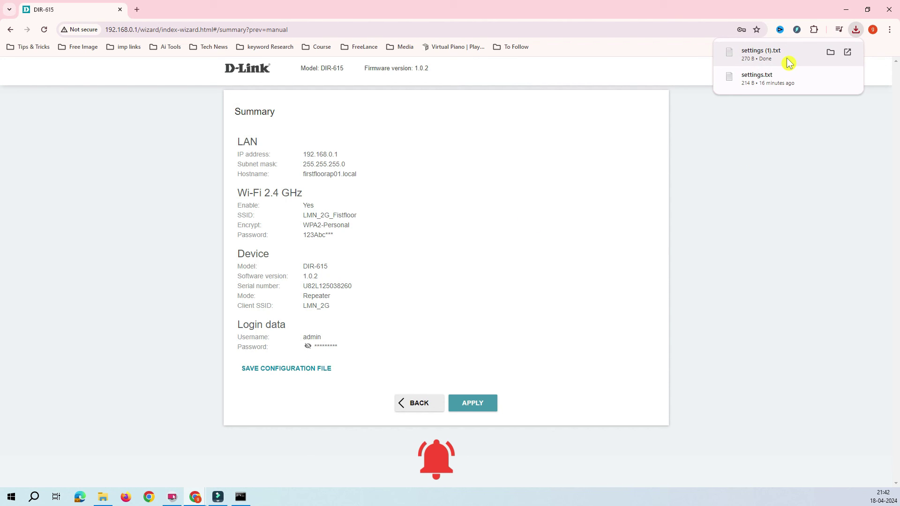
# Step: Apply and confirm the wizard settings, then wait until the device reports configured and ready
pyautogui.click(477, 406)
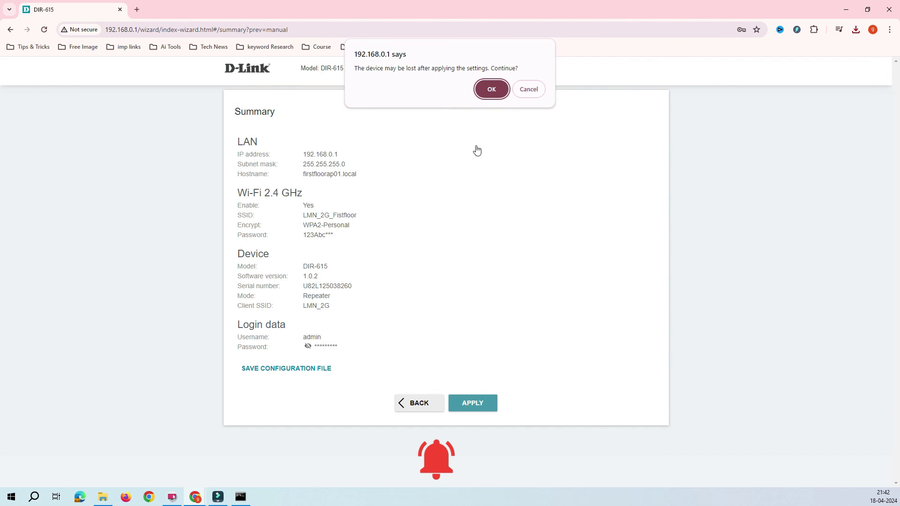
pyautogui.click(491, 89)
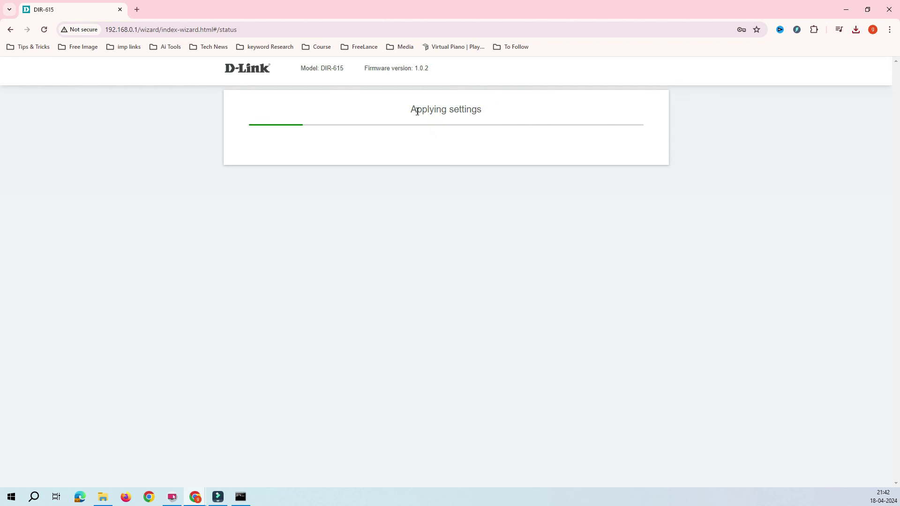
pyautogui.moveTo(413, 110); pyautogui.dragTo(498, 113)
pyautogui.click(497, 112)
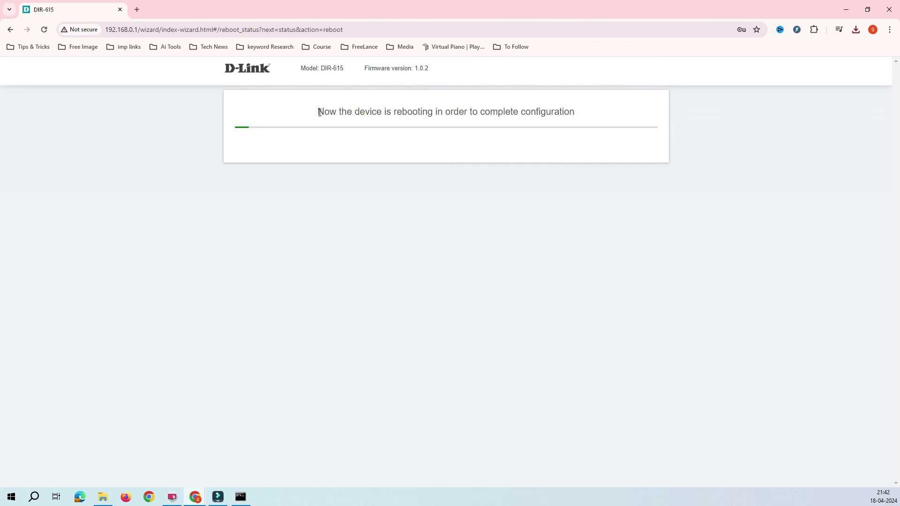
pyautogui.moveTo(345, 112); pyautogui.dragTo(580, 120)
pyautogui.click(563, 164)
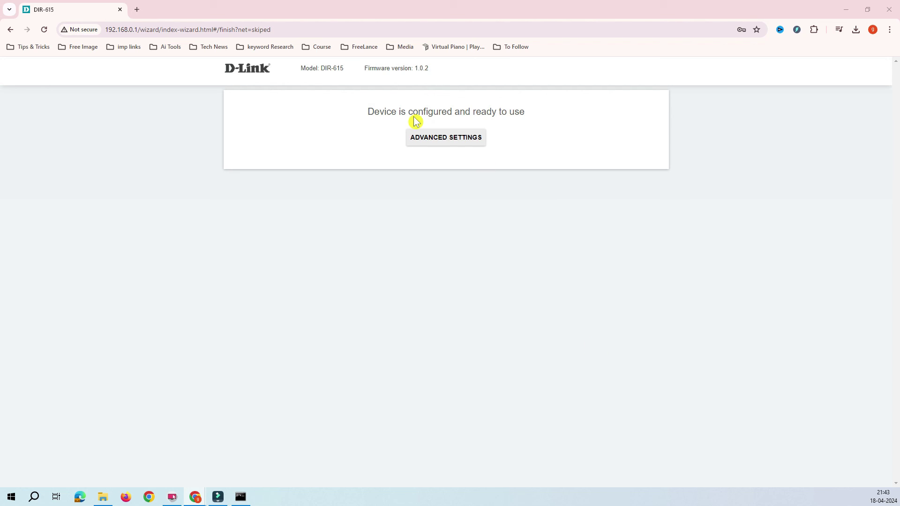
pyautogui.moveTo(372, 112); pyautogui.dragTo(545, 126)
pyautogui.click(541, 124)
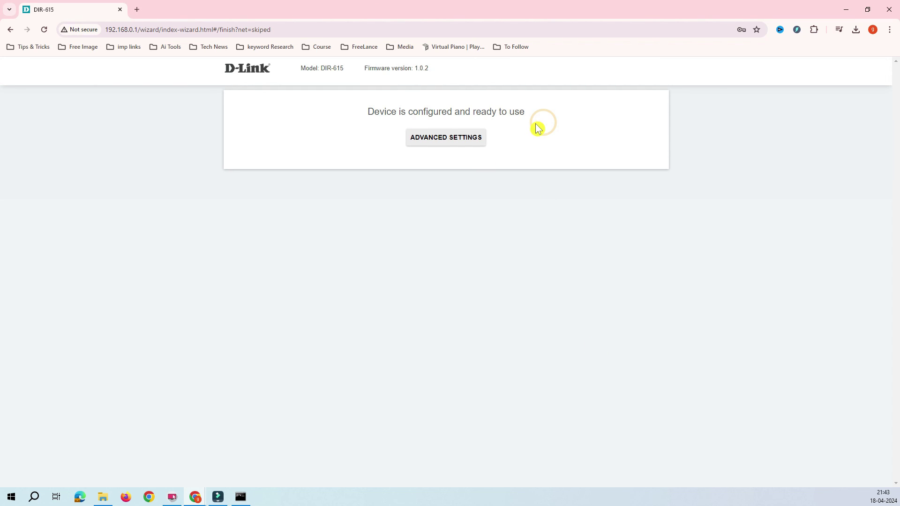
# Step: Open advanced settings, check network LMN_2G_Fistfloor on Home, and briefly visit IPv4 settings
pyautogui.click(451, 143)
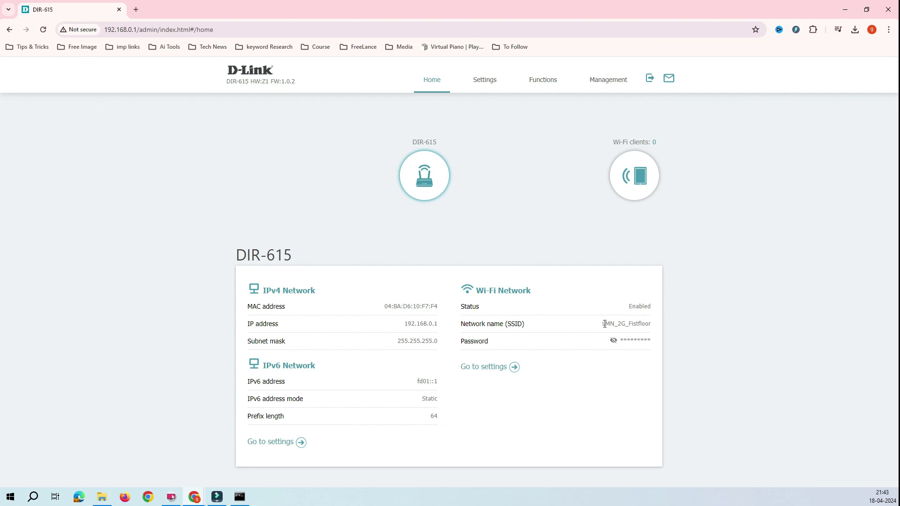
pyautogui.click(600, 325)
pyautogui.click(653, 323)
pyautogui.click(604, 324)
pyautogui.moveTo(651, 324); pyautogui.dragTo(601, 326)
pyautogui.click(300, 445)
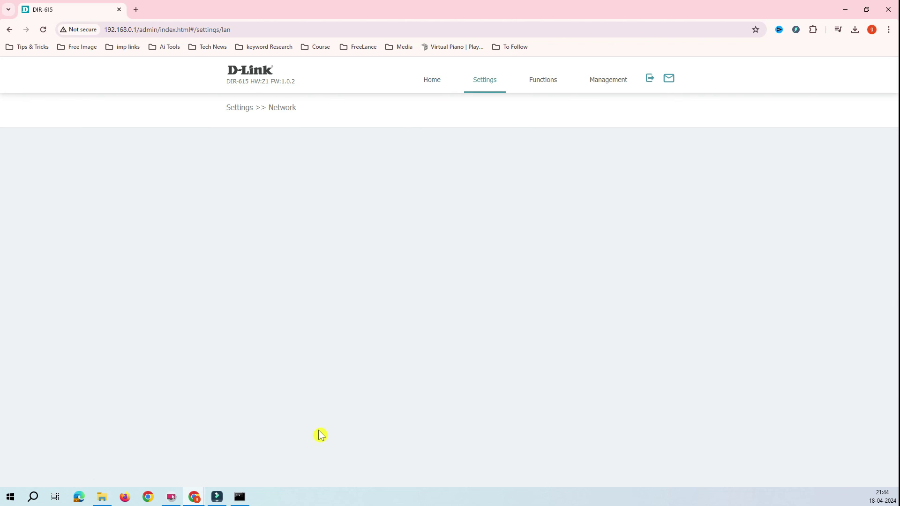
pyautogui.click(9, 29)
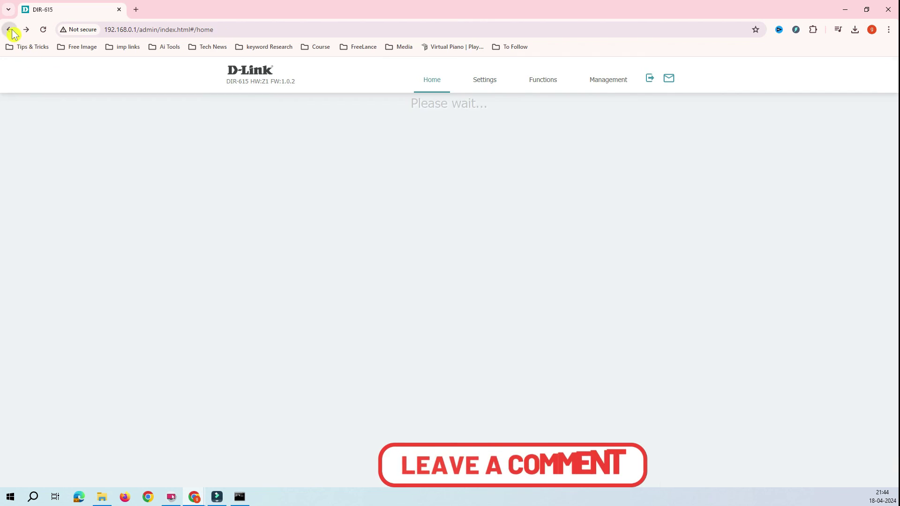